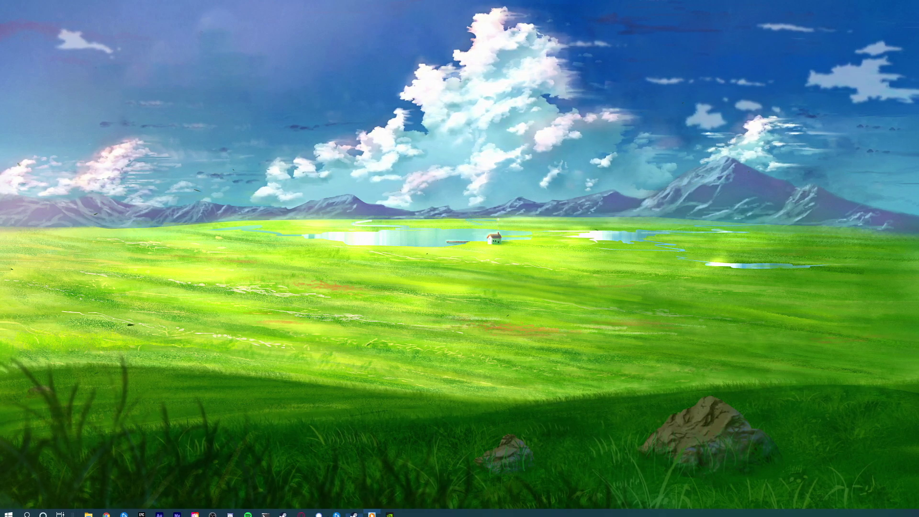
Open Steam and bring up Properties for Cities: Skylines from the library
click(327, 510)
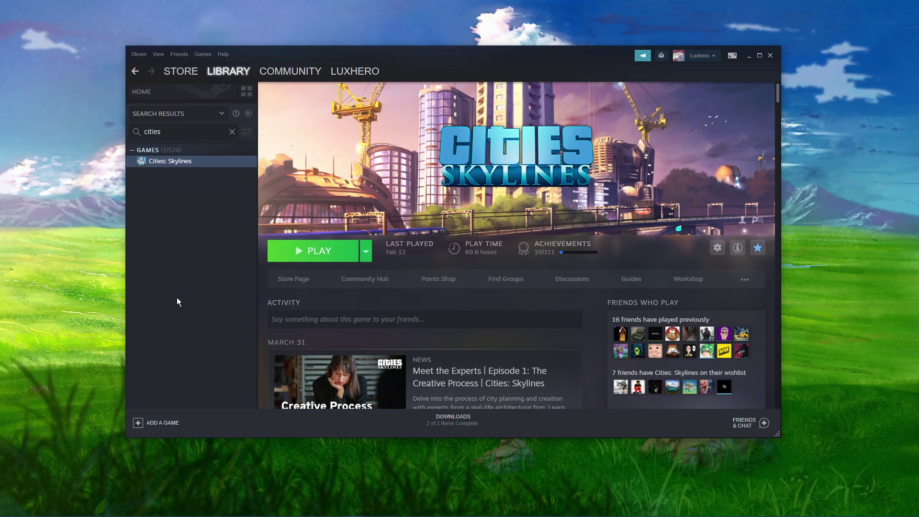
right_click(188, 160)
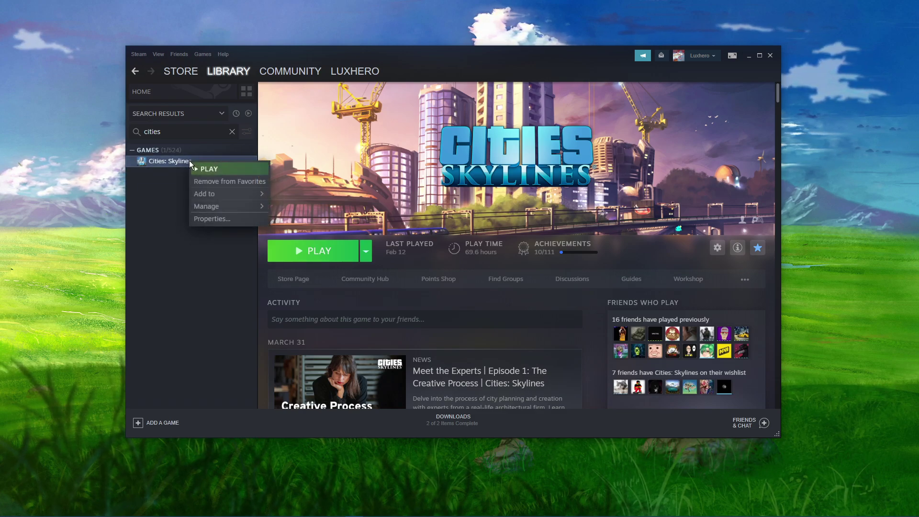
click(211, 219)
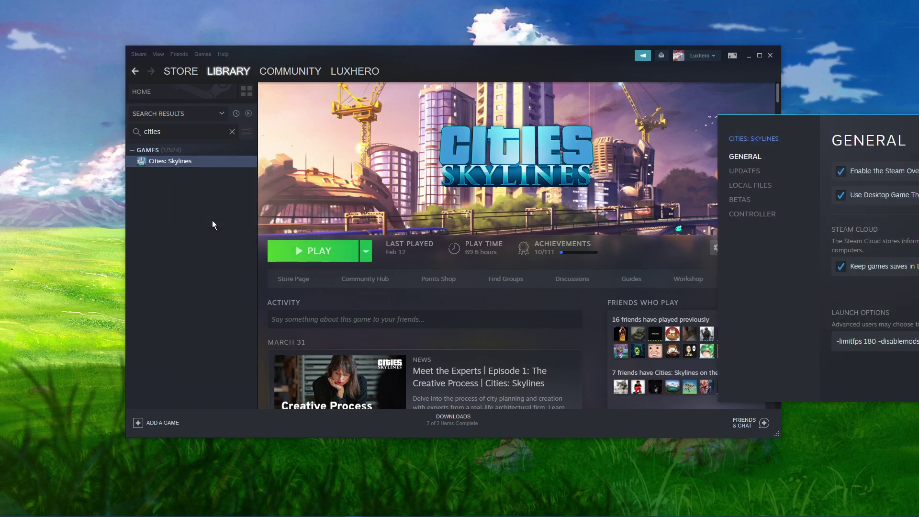
Close the main Steam window and select the 180 frame limit in Launch Options
mouse_move(897, 43)
mouse_down()
mouse_move(482, 137)
mouse_move(505, 75)
mouse_up()
click(770, 56)
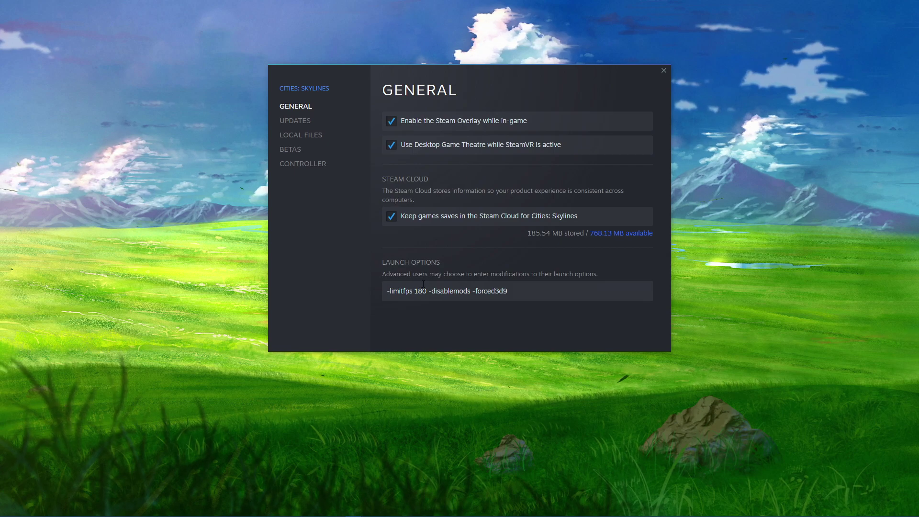
drag(426, 291, 386, 291)
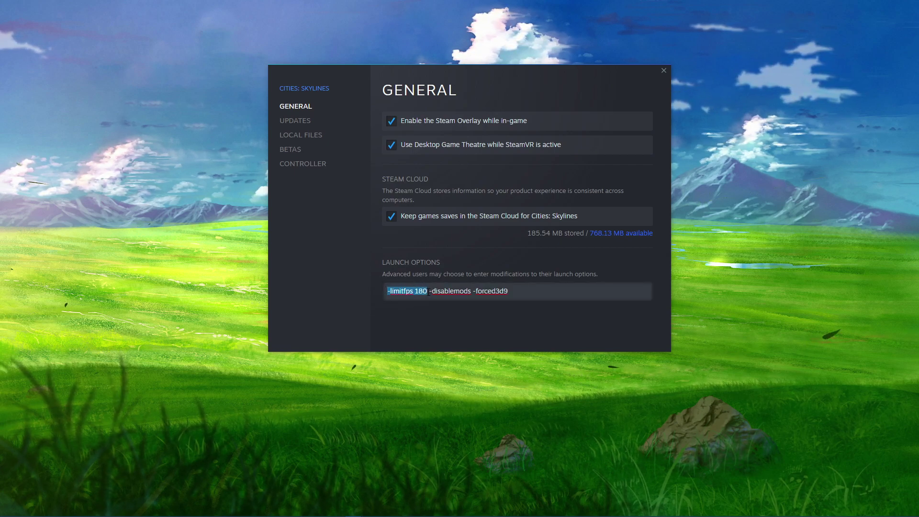
click(434, 306)
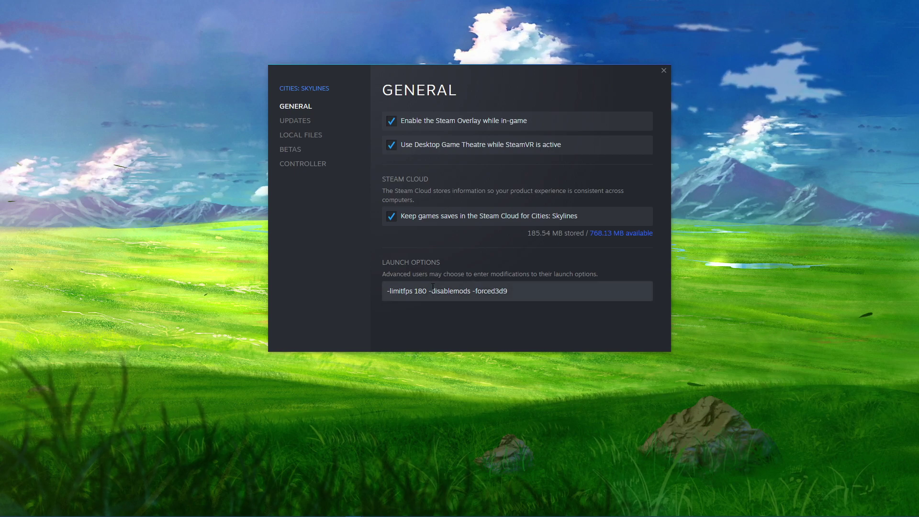
click(419, 291)
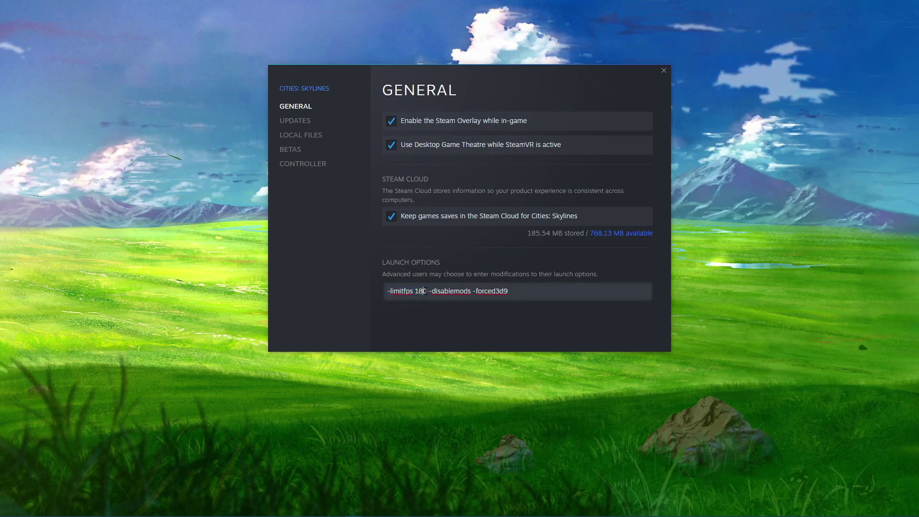
double_click(421, 291)
text(1)
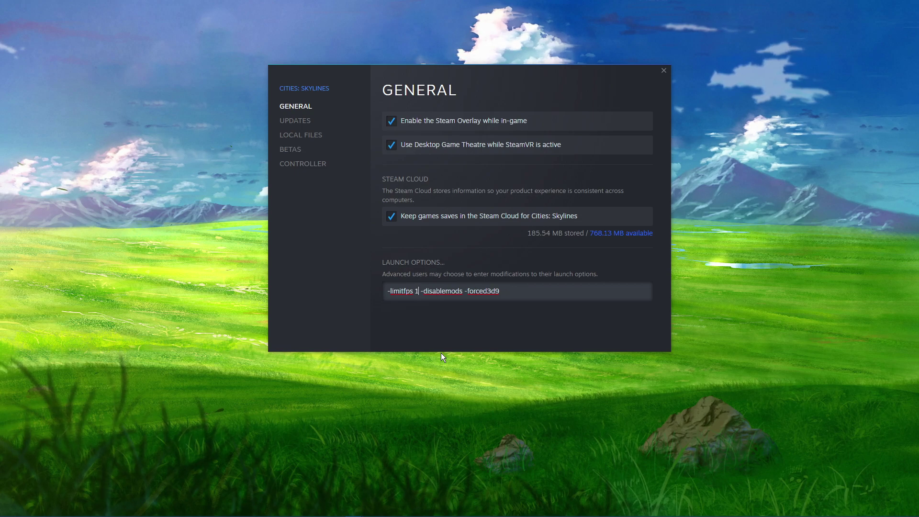
text(44)
Keep launch options as -limitfps 180 -disablemods -forced3d9, then go to Local Files
key(BackSpace)
key(BackSpace)
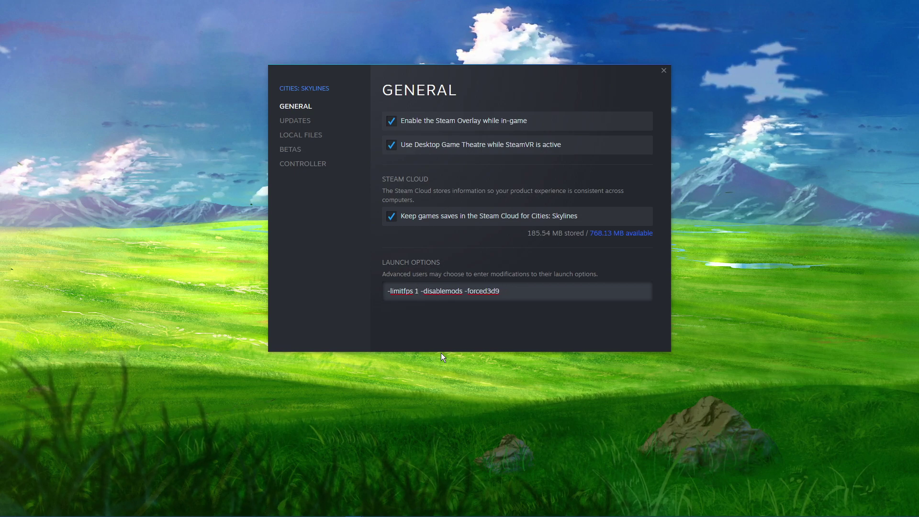
key(BackSpace)
text(60)
key(BackSpace)
key(BackSpace)
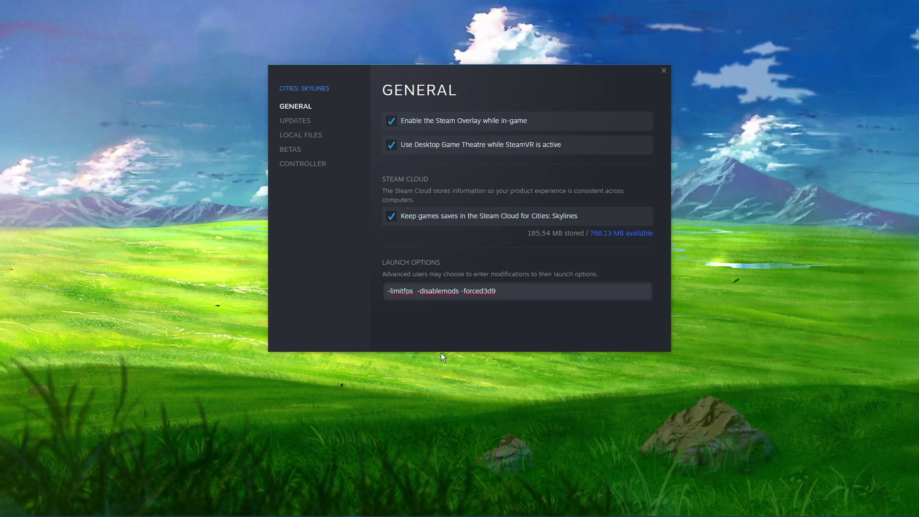
text(180)
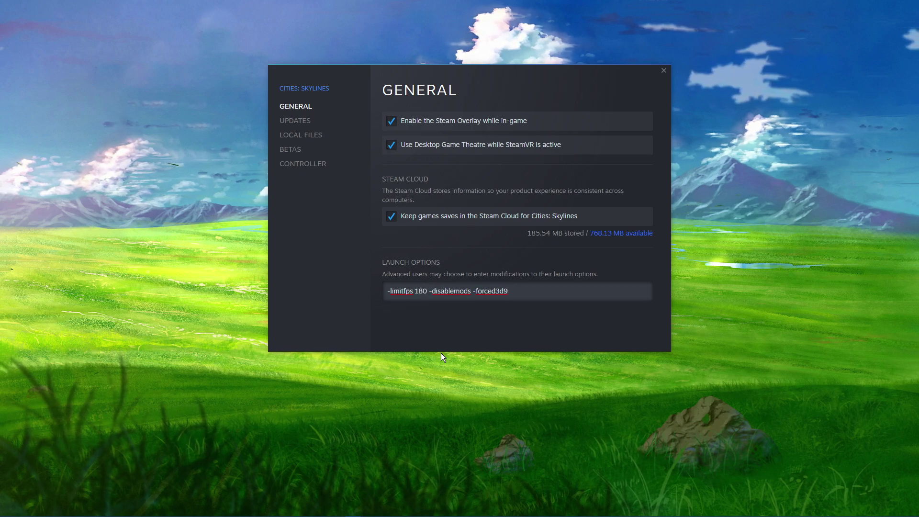
mouse_move(429, 291)
mouse_down()
mouse_move(470, 291)
mouse_move(445, 291)
mouse_up()
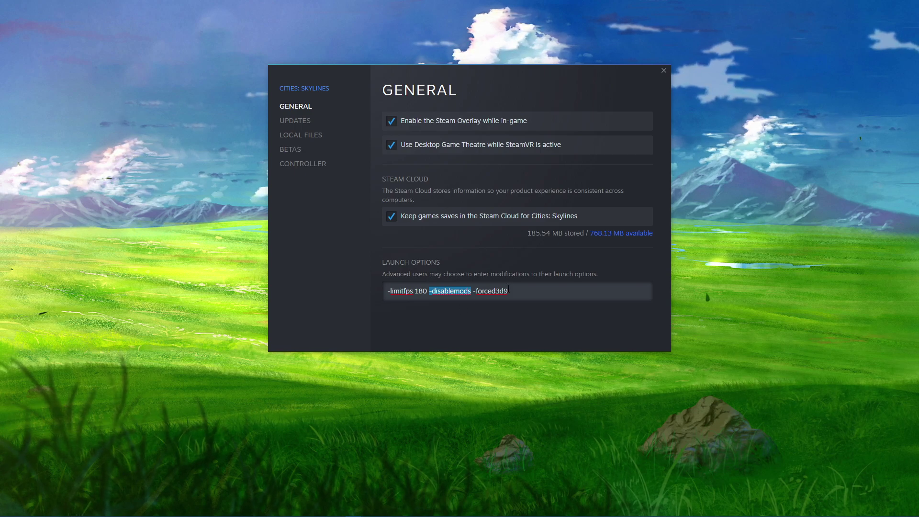
drag(507, 290, 480, 290)
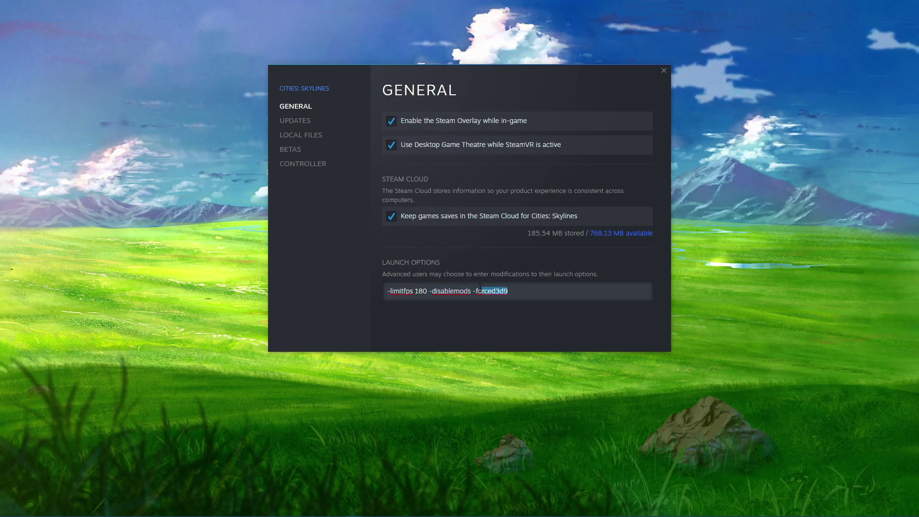
click(504, 309)
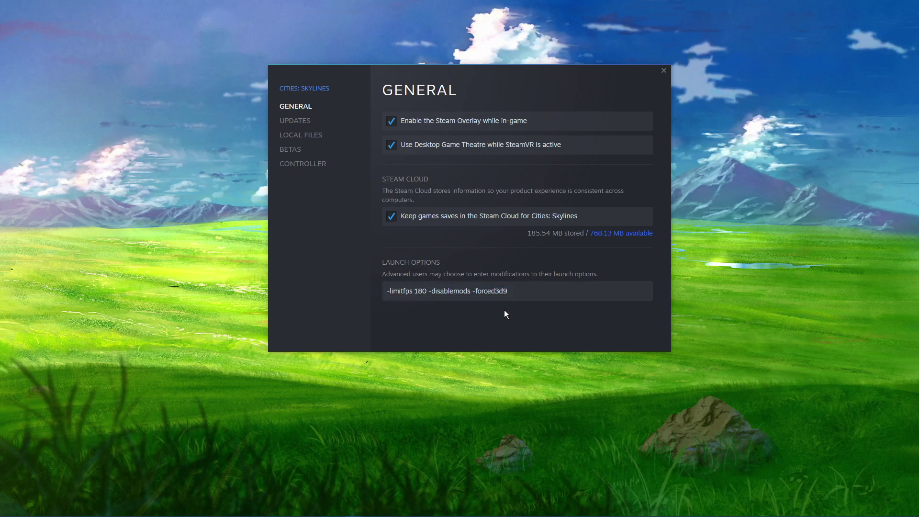
click(308, 134)
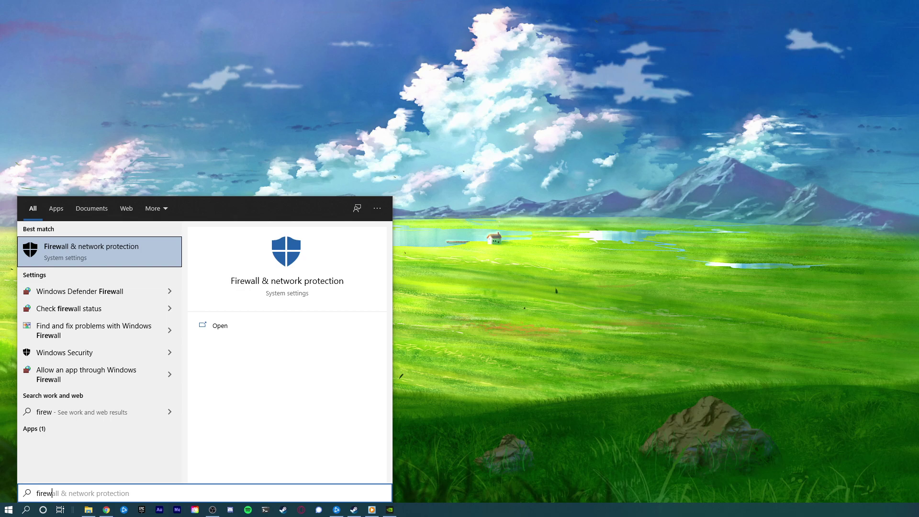
Open Firewall & network protection from the Windows search results
key(Return)
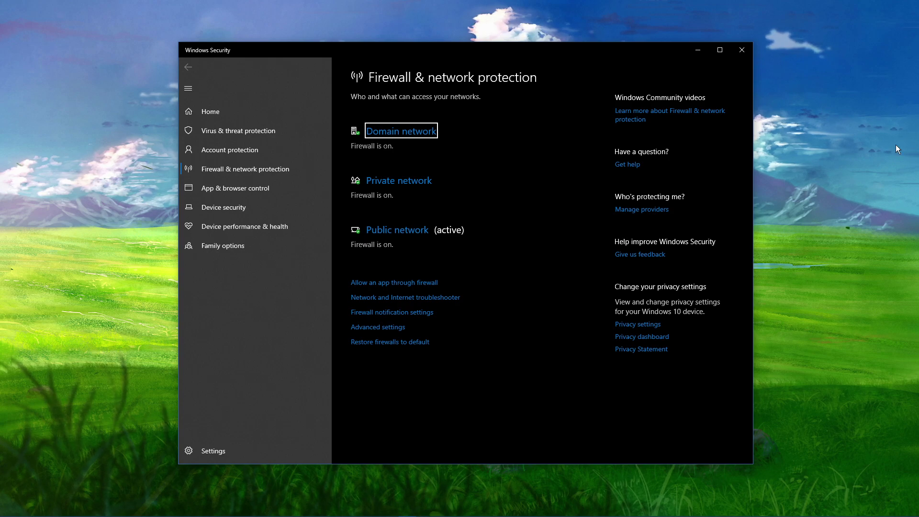
Open the firewall's allowed apps list, unlock it with Change settings, and start Allow another app
click(376, 284)
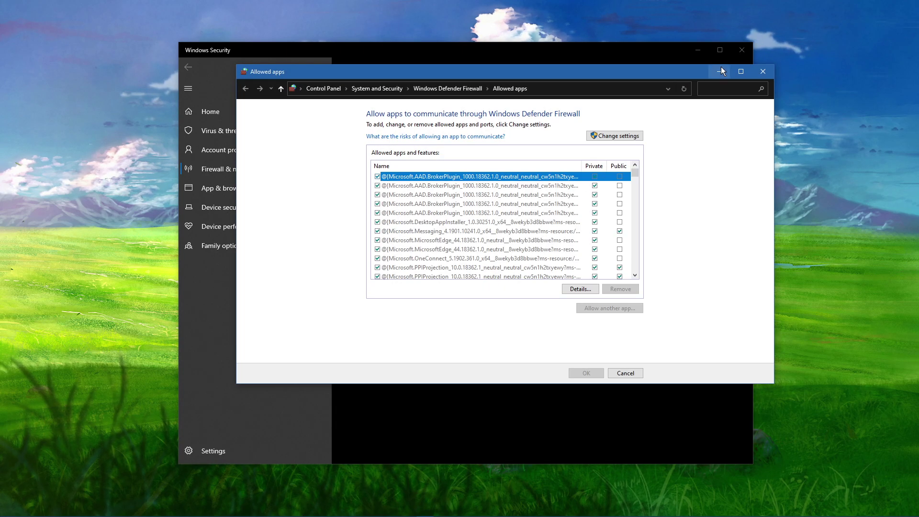
click(739, 53)
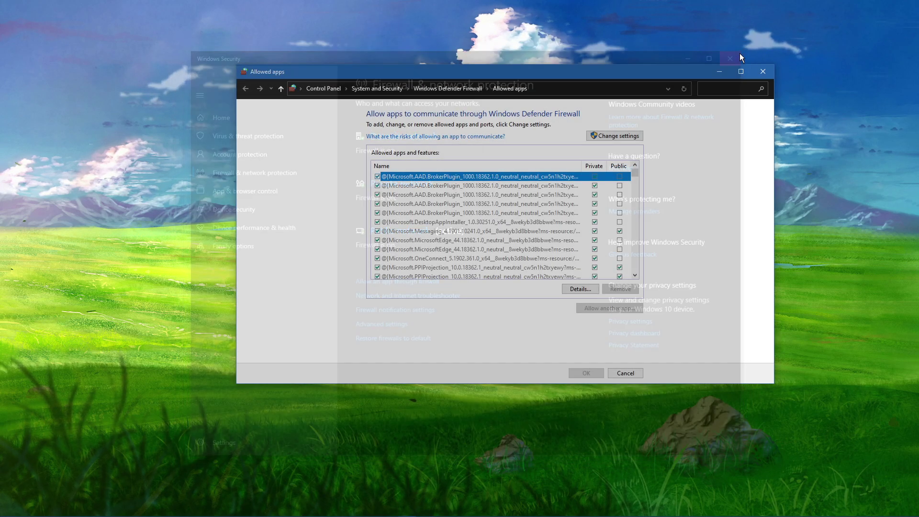
click(613, 136)
click(513, 213)
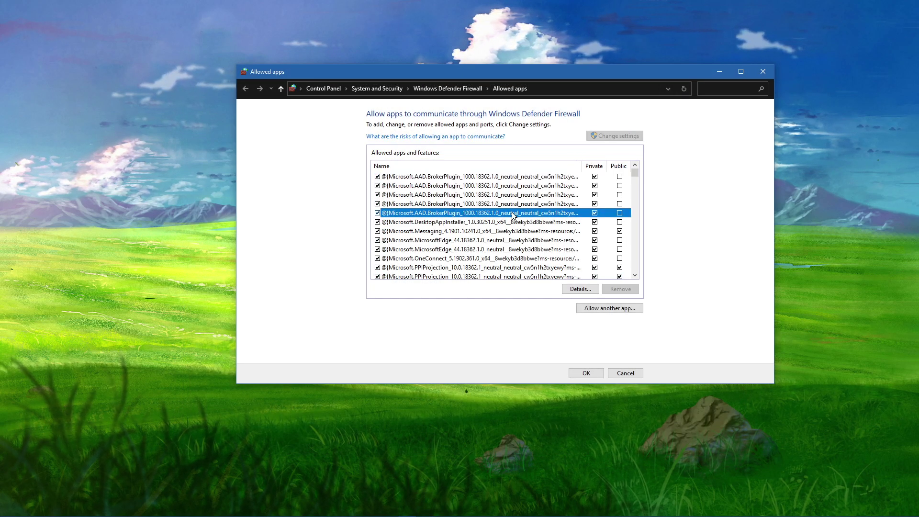
text(ci)
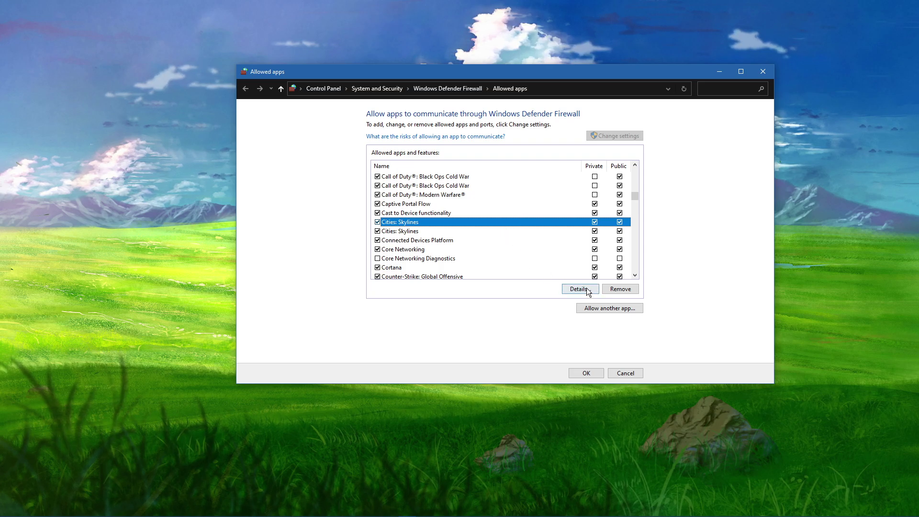
click(608, 308)
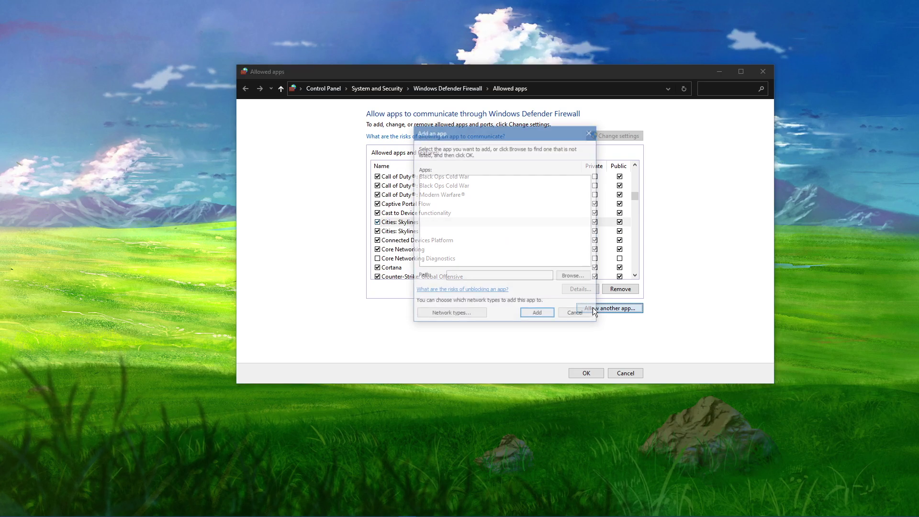
Browse to D:\Program Files\steam\Steam\steamapps\common\Cities_Skylines
click(572, 276)
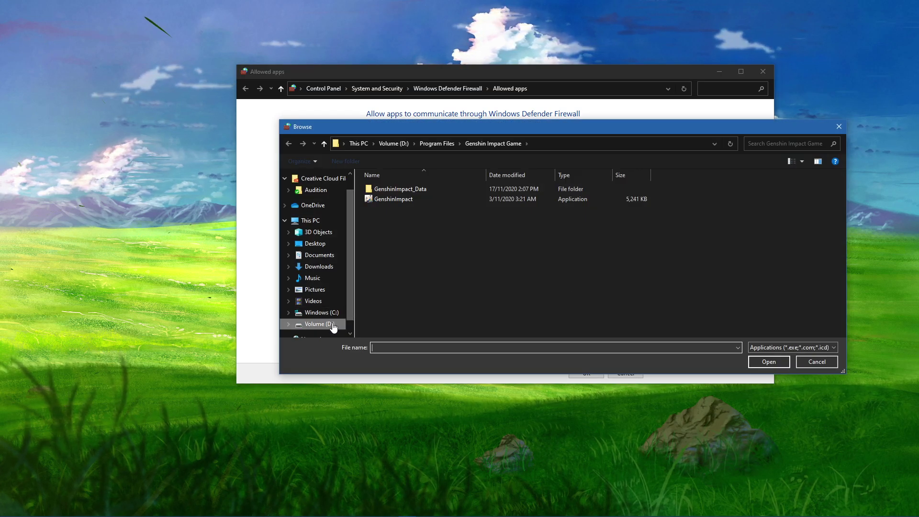
click(320, 323)
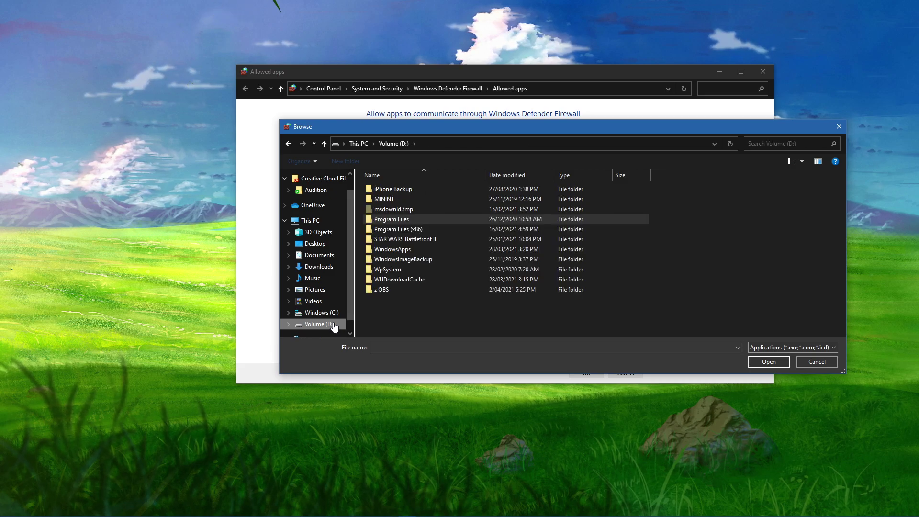
double_click(436, 219)
scroll(436, 217, down, 3)
scroll(436, 218, down, 3)
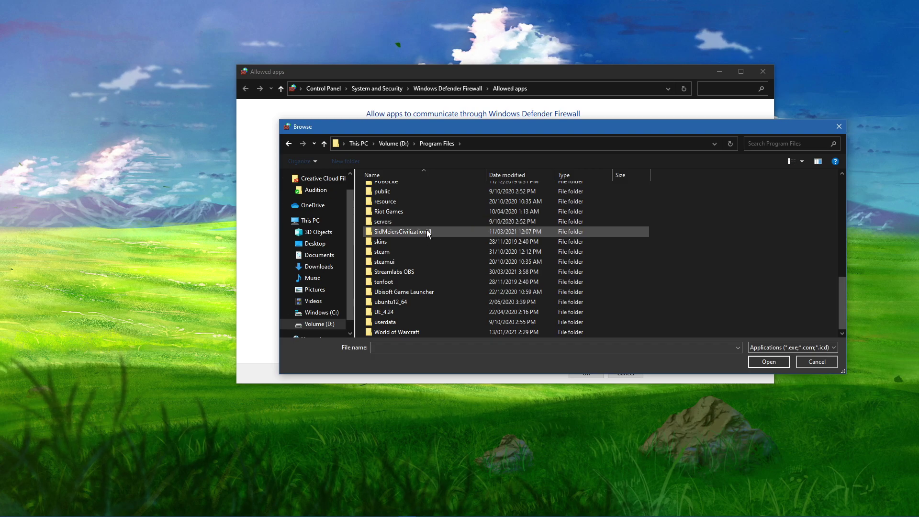
double_click(408, 251)
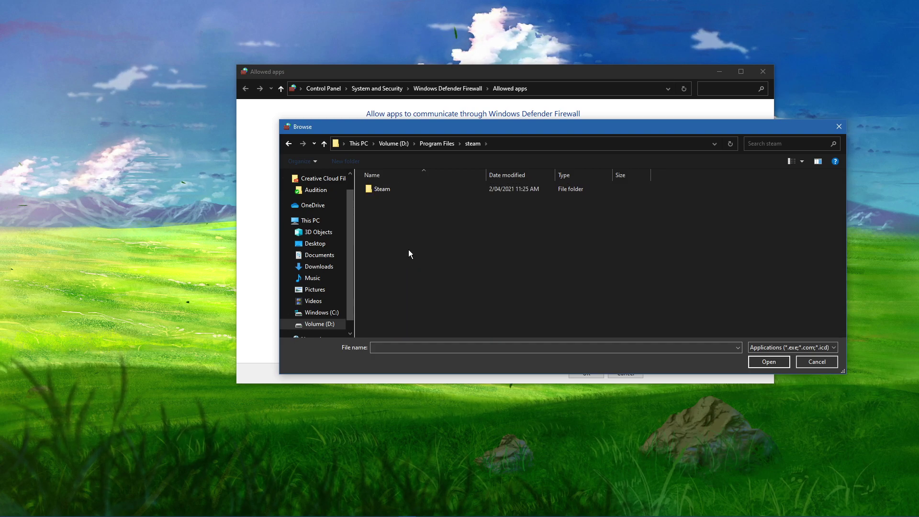
double_click(417, 192)
scroll(404, 245, down, 3)
double_click(391, 332)
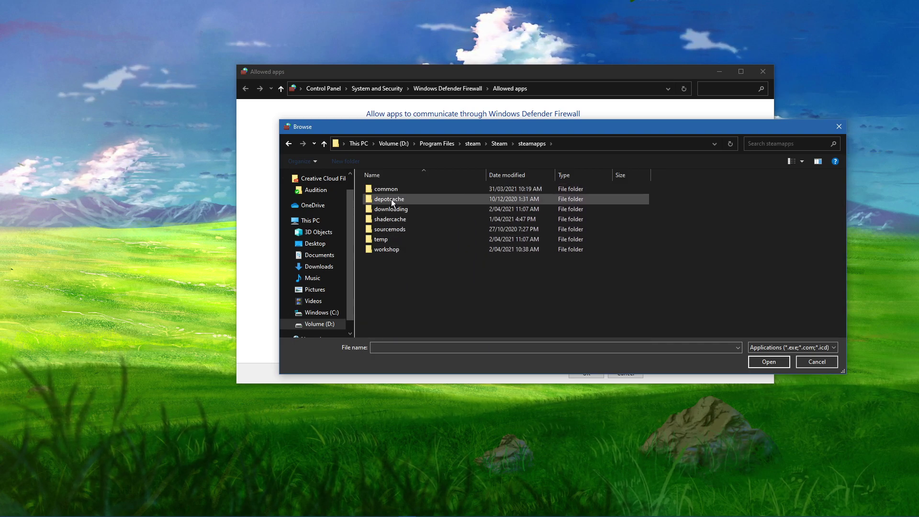
double_click(394, 192)
double_click(405, 217)
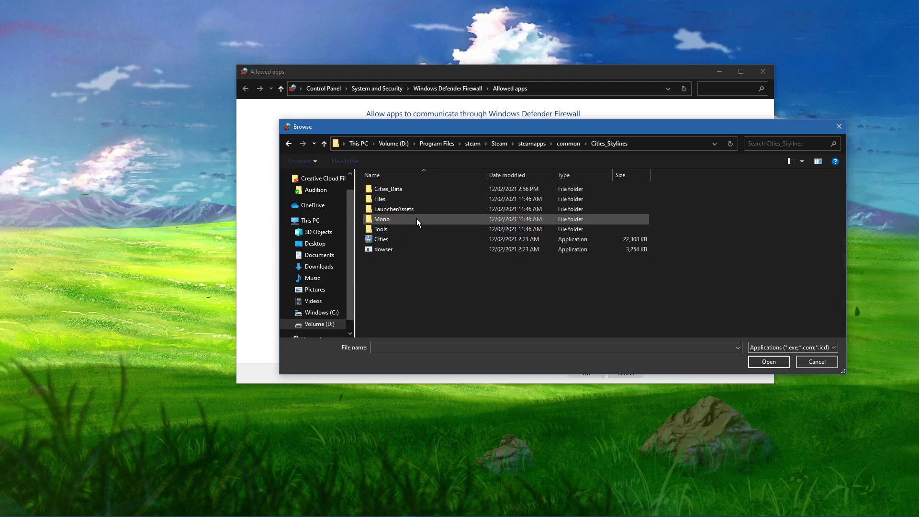
Choose Cities.exe, add it to the allowed apps, and select the new entry
click(406, 237)
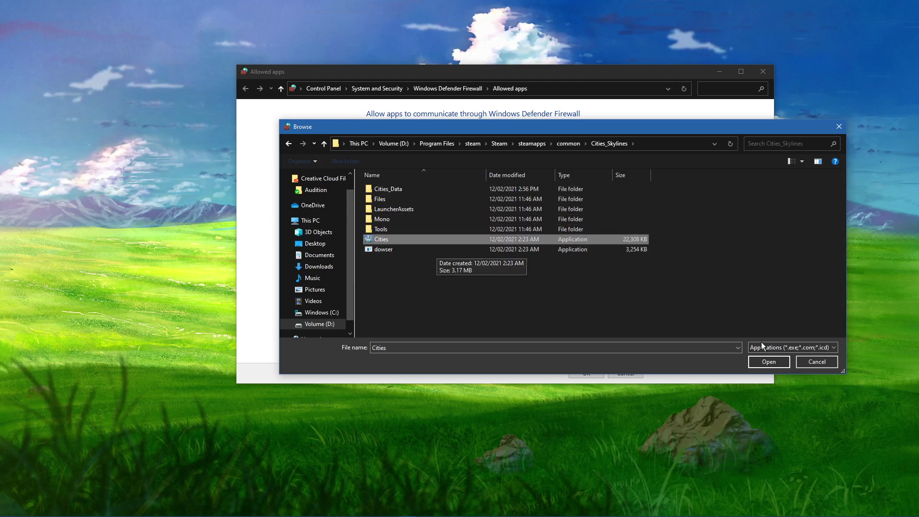
click(770, 362)
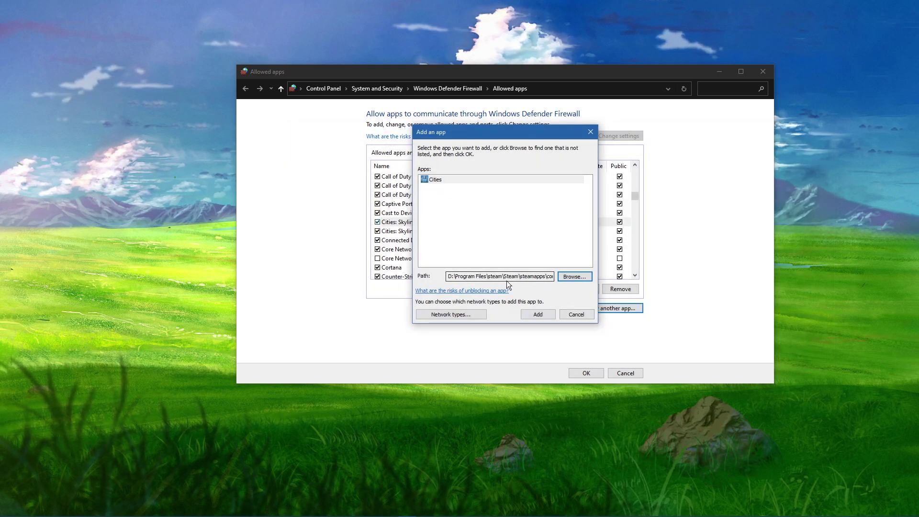
click(576, 315)
click(448, 223)
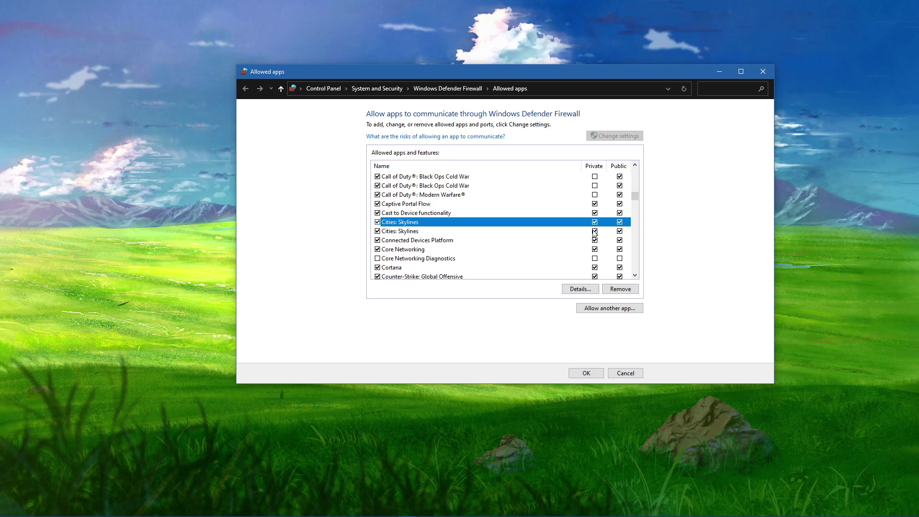
Select the second Cities: Skylines entry in the allowed apps list
click(613, 231)
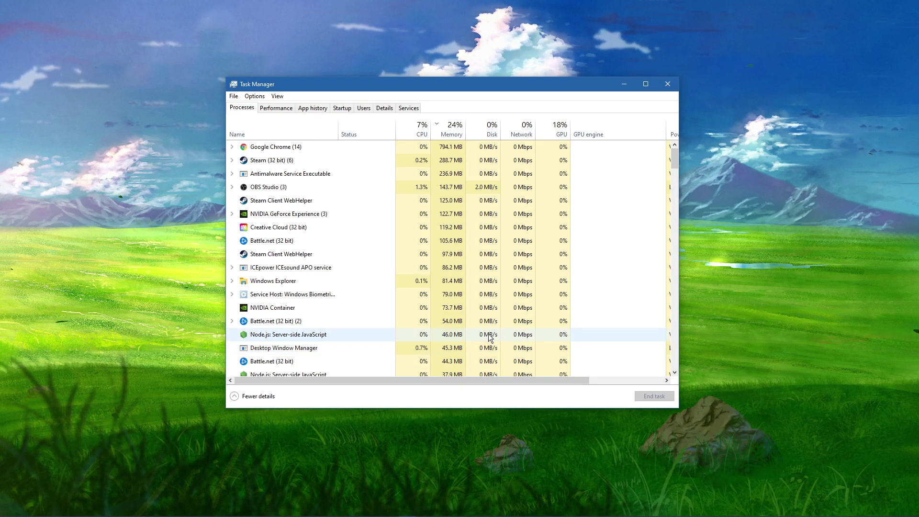
Inspect actions for the Chrome, Steam, NVIDIA GeForce Experience and Creative Cloud processes
click(302, 148)
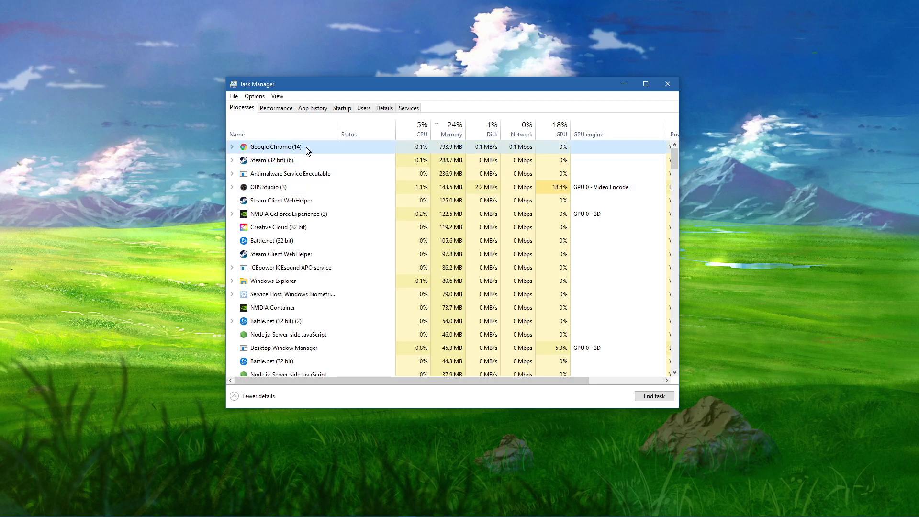
right_click(339, 149)
right_click(329, 159)
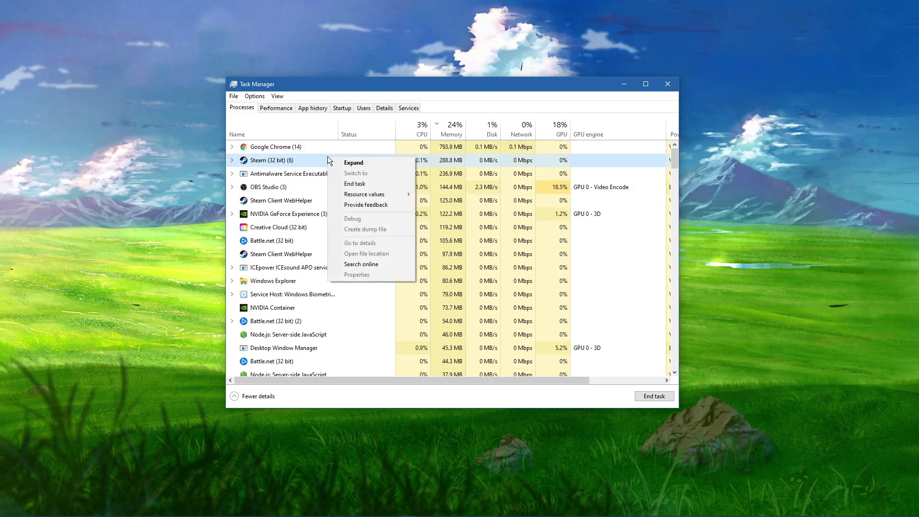
click(314, 217)
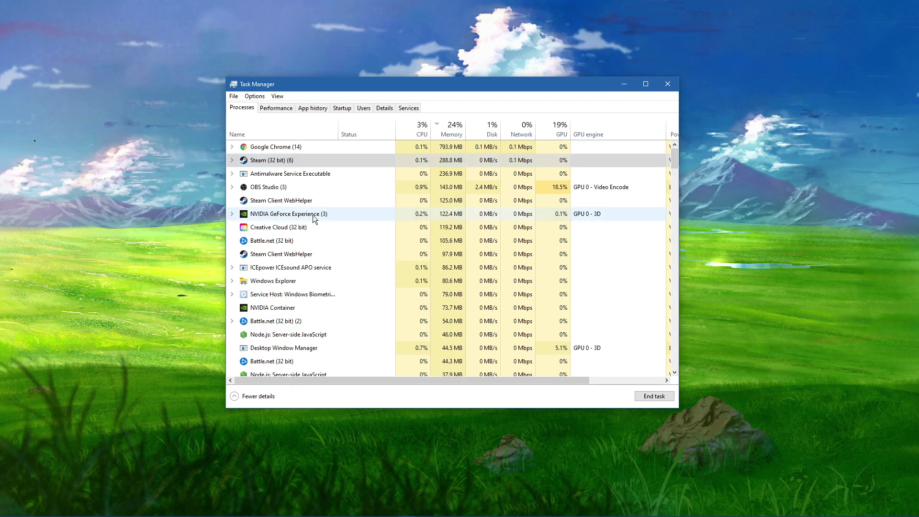
right_click(311, 217)
click(302, 229)
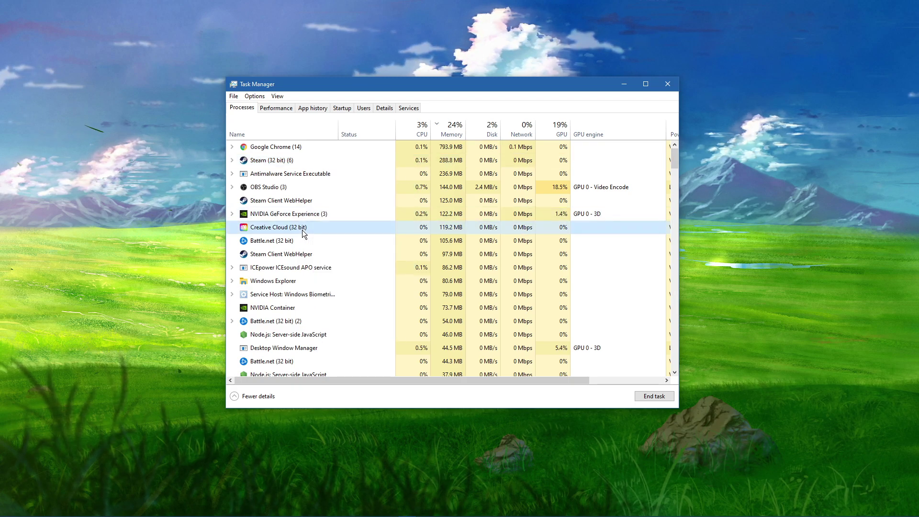
right_click(339, 230)
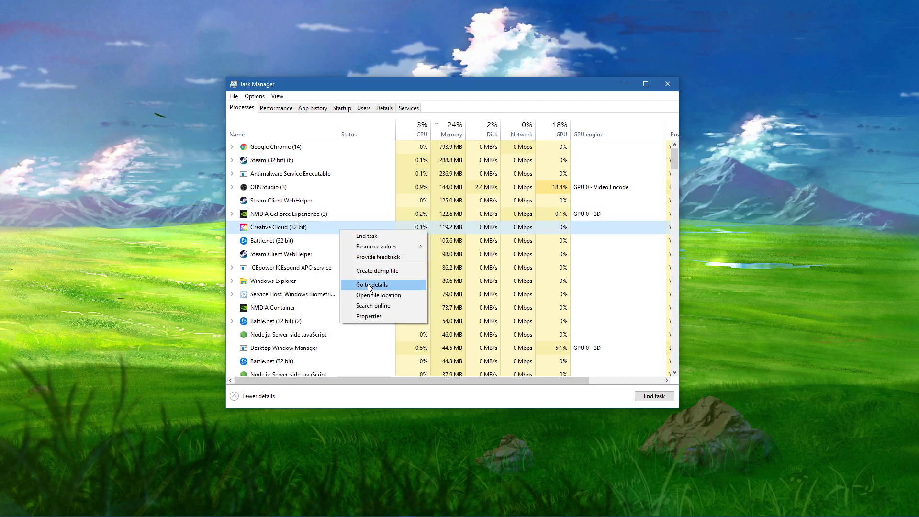
Inspect Battle.net and Office Click-to-Run process actions, then close Task Manager
click(336, 241)
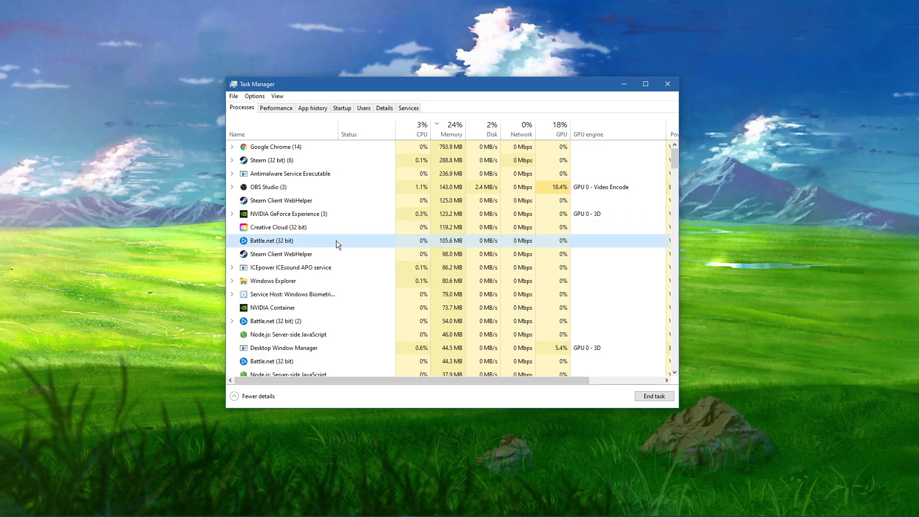
right_click(362, 242)
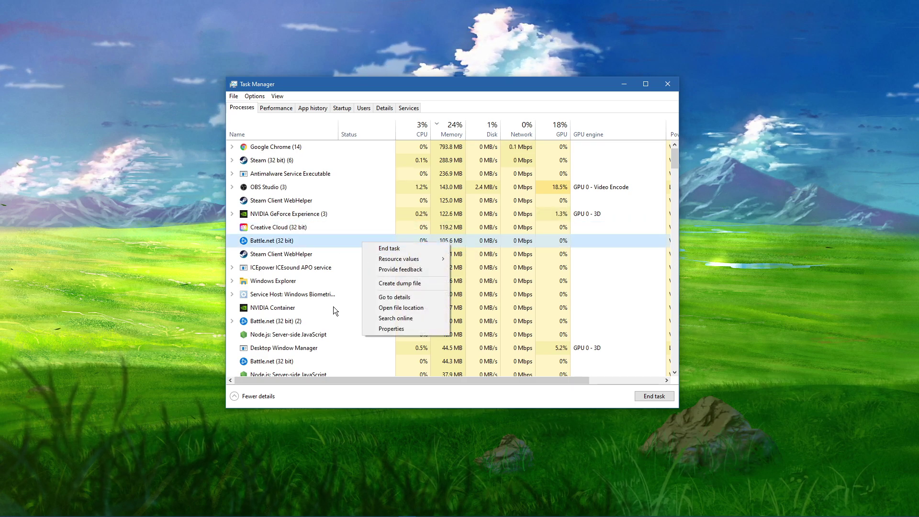
click(333, 306)
click(344, 228)
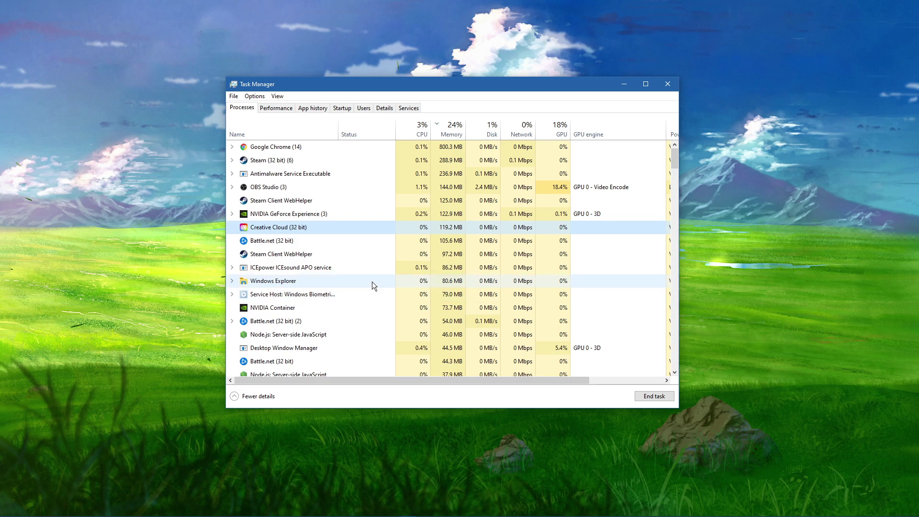
scroll(372, 281, down, 2)
scroll(372, 282, down, 1)
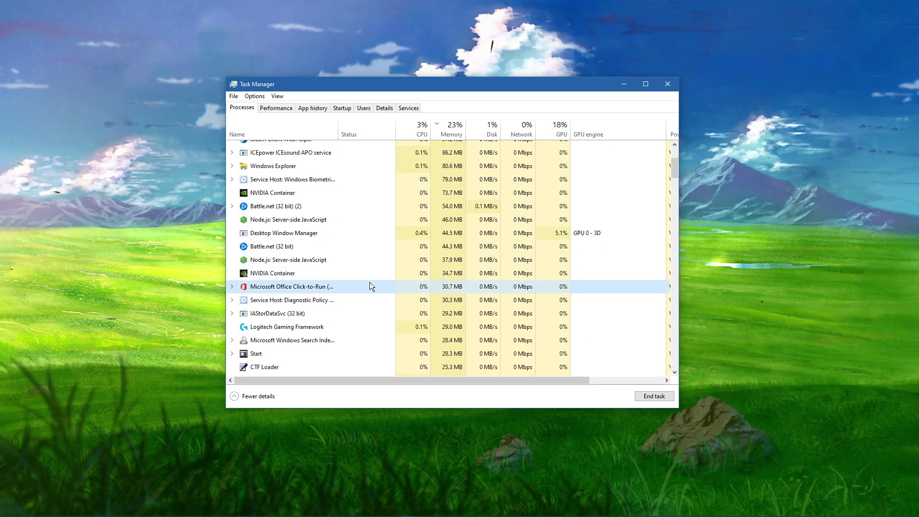
right_click(370, 282)
click(352, 288)
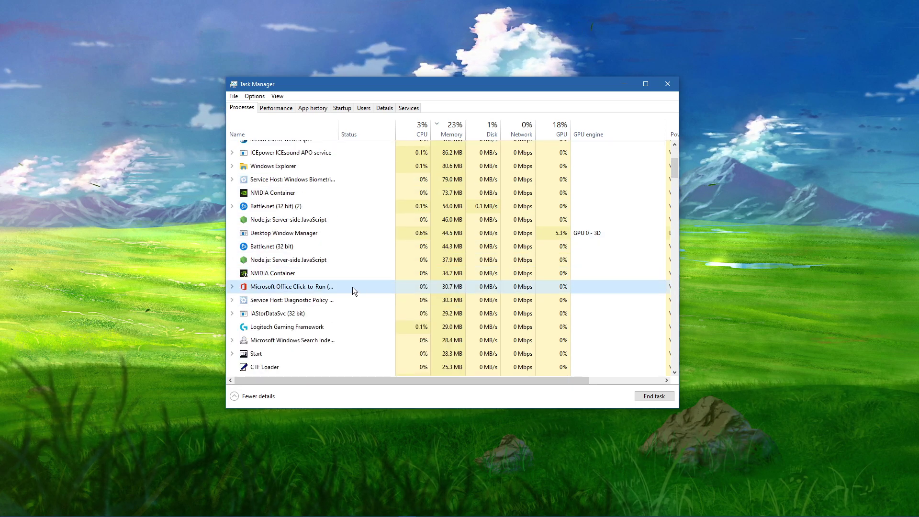
click(667, 83)
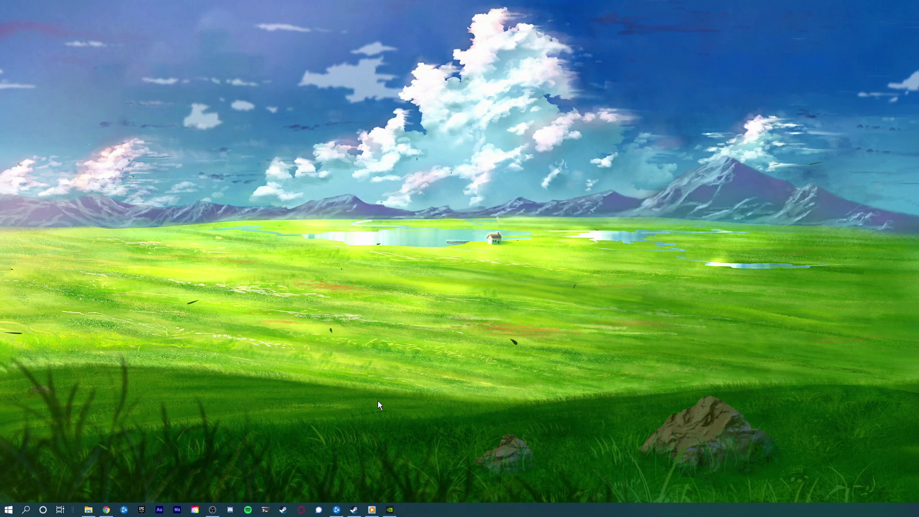
Check GeForce Experience for Game Ready Driver 465.89, then open Windows Update from Start search
click(393, 511)
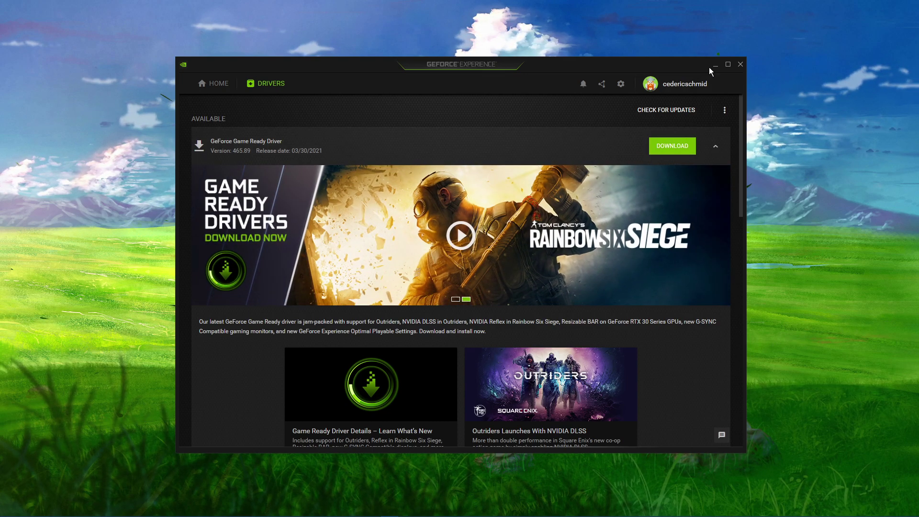
click(715, 65)
key(super)
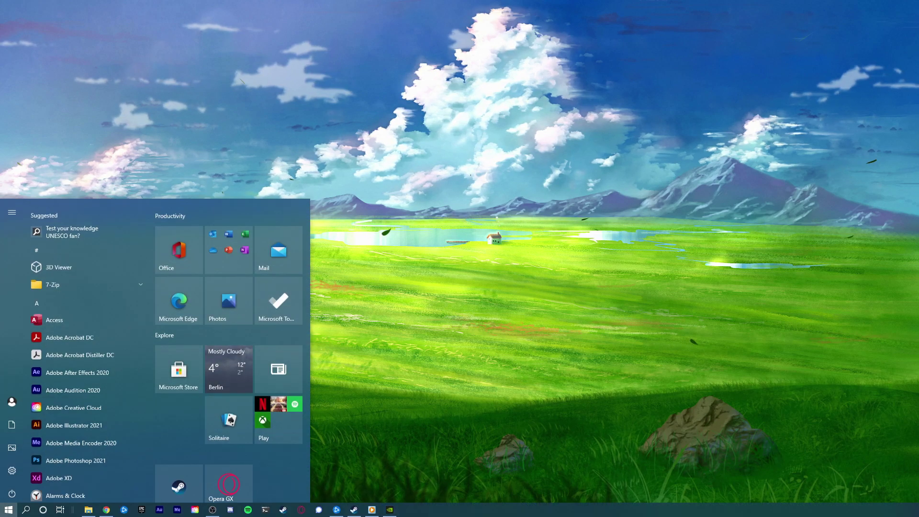
text(upda)
key(Return)
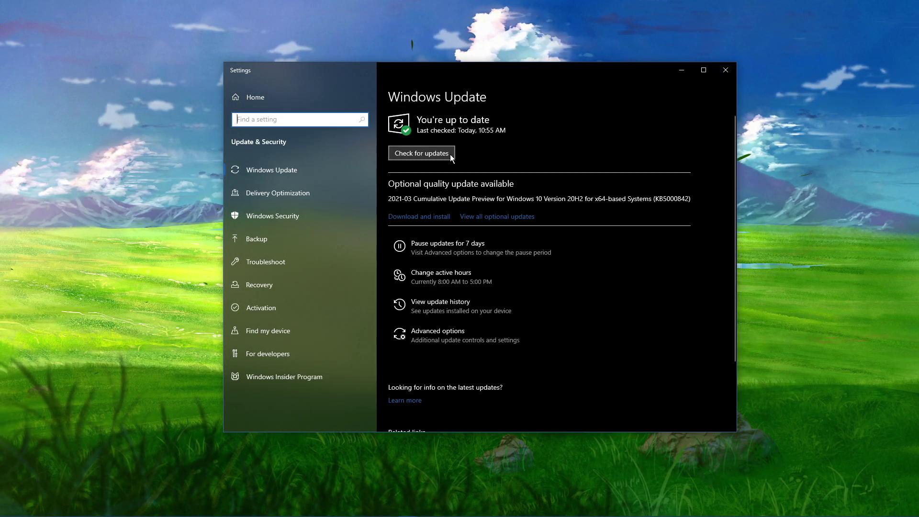
Run Check for updates on the Windows Update page
click(415, 152)
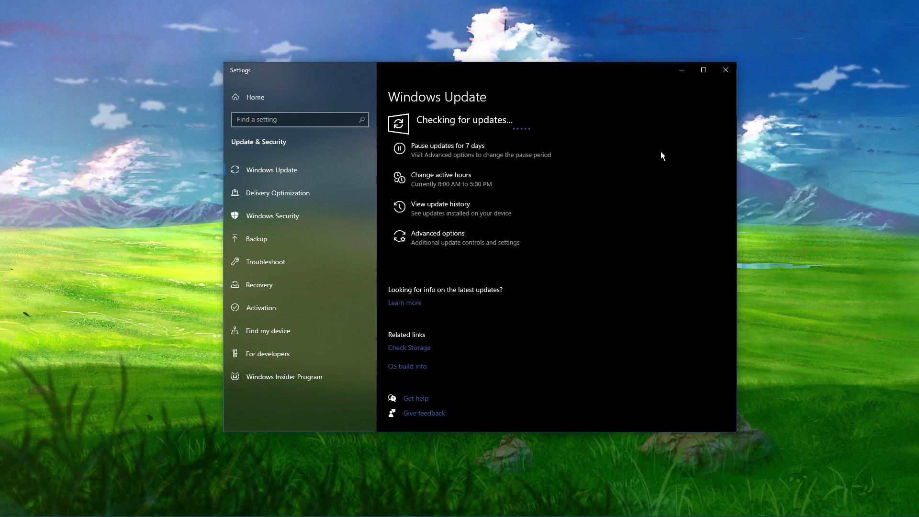